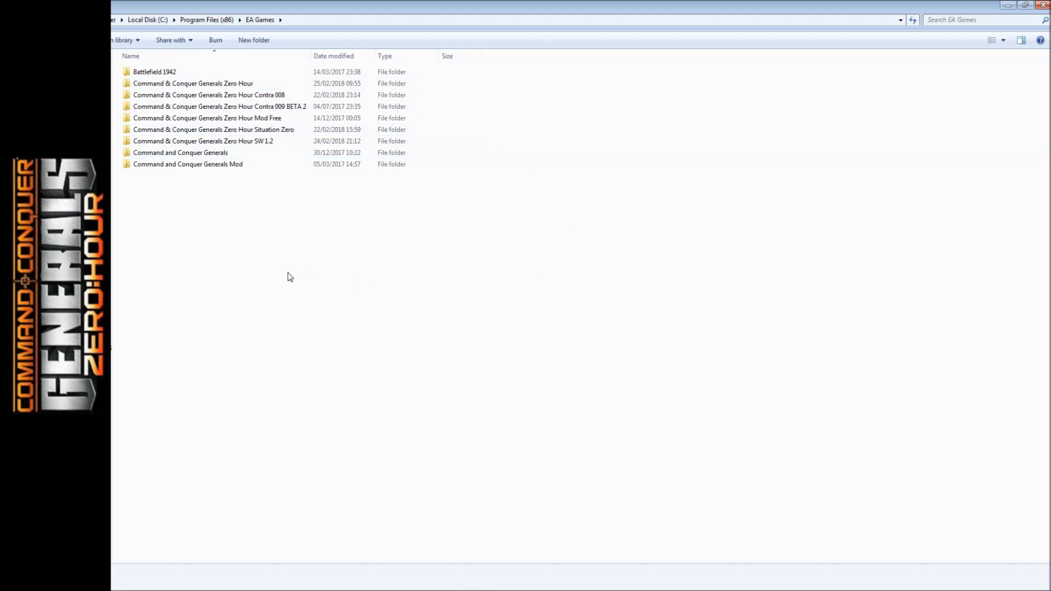
Return to the EA Games folder using the address bar breadcrumb.
{"action": "left_click", "coordinate": [258, 20]}
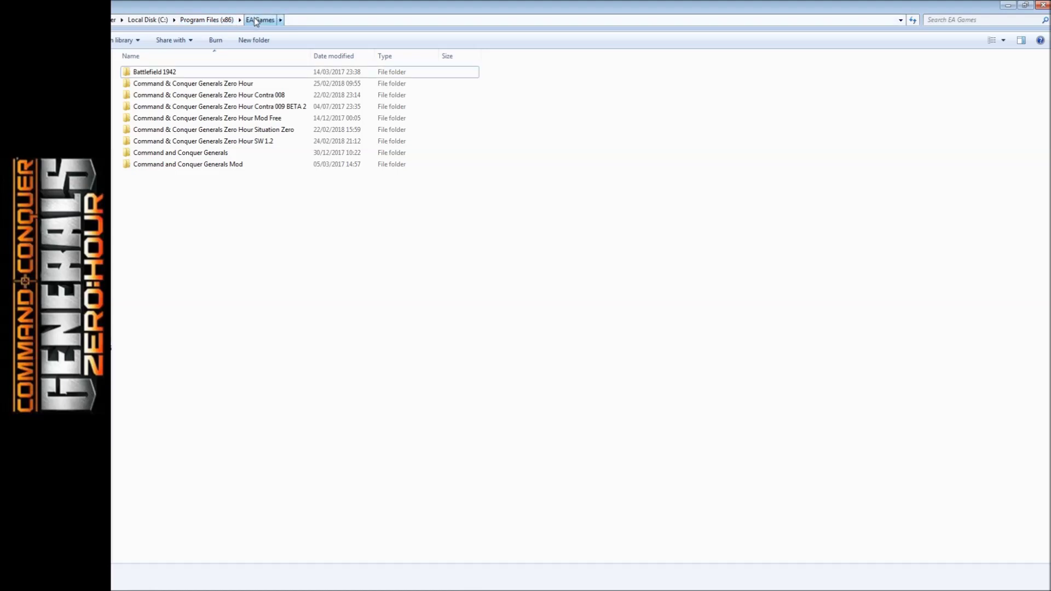
Drag the Command & Conquer Generals Zero Hour folder for copy options, then dismiss them without copying.
{"action": "left_click", "coordinate": [221, 84]}
{"action": "left_click", "coordinate": [241, 106]}
{"action": "left_click", "coordinate": [334, 257]}
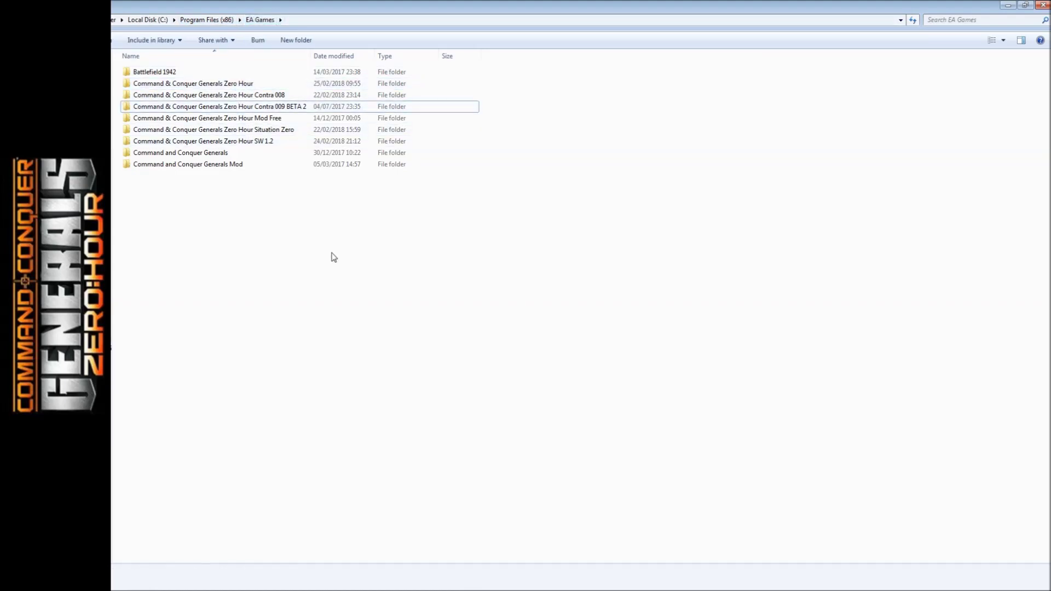
{"action": "left_click", "coordinate": [244, 86]}
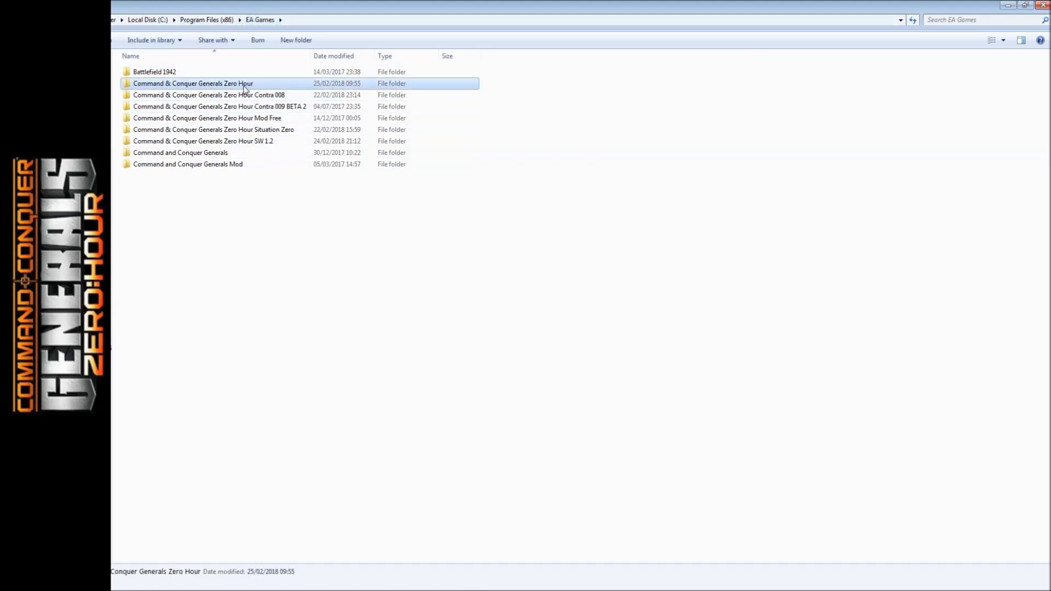
{"action": "left_click_drag", "start_coordinate": [222, 87], "coordinate": [283, 181]}
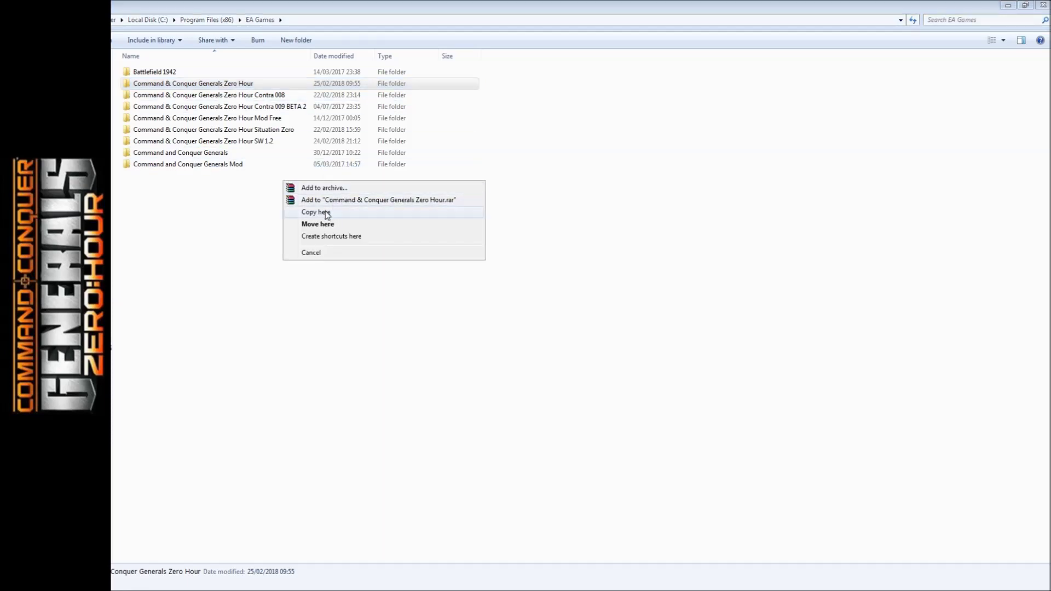
{"action": "left_click", "coordinate": [232, 235]}
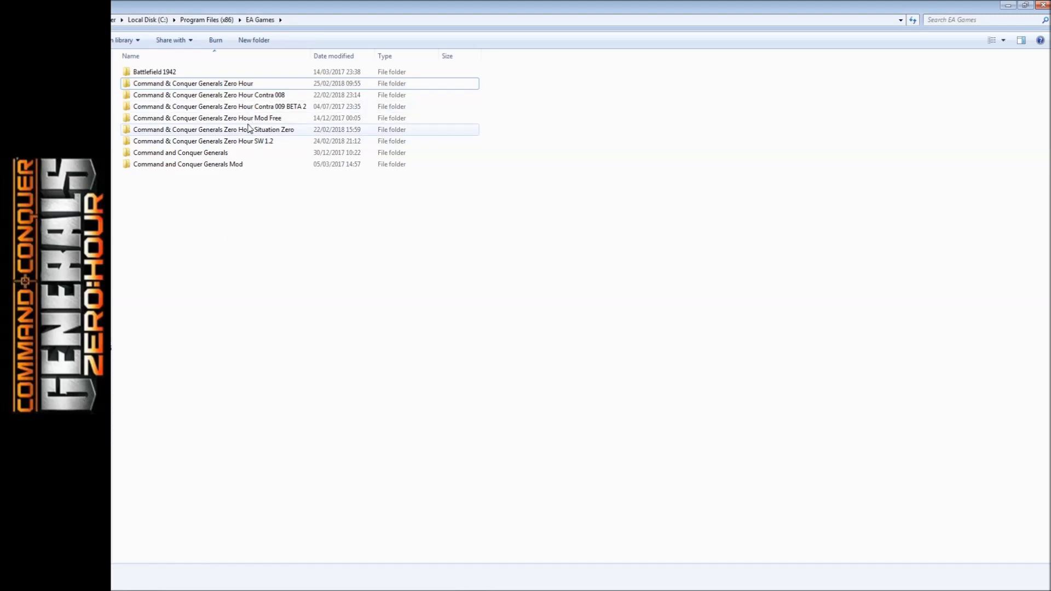
Duplicate the Zero Hour Mod Free folder in place with Copy here, granting administrator permission.
{"action": "left_click", "coordinate": [255, 121]}
{"action": "left_click", "coordinate": [284, 178]}
{"action": "left_click", "coordinate": [258, 118]}
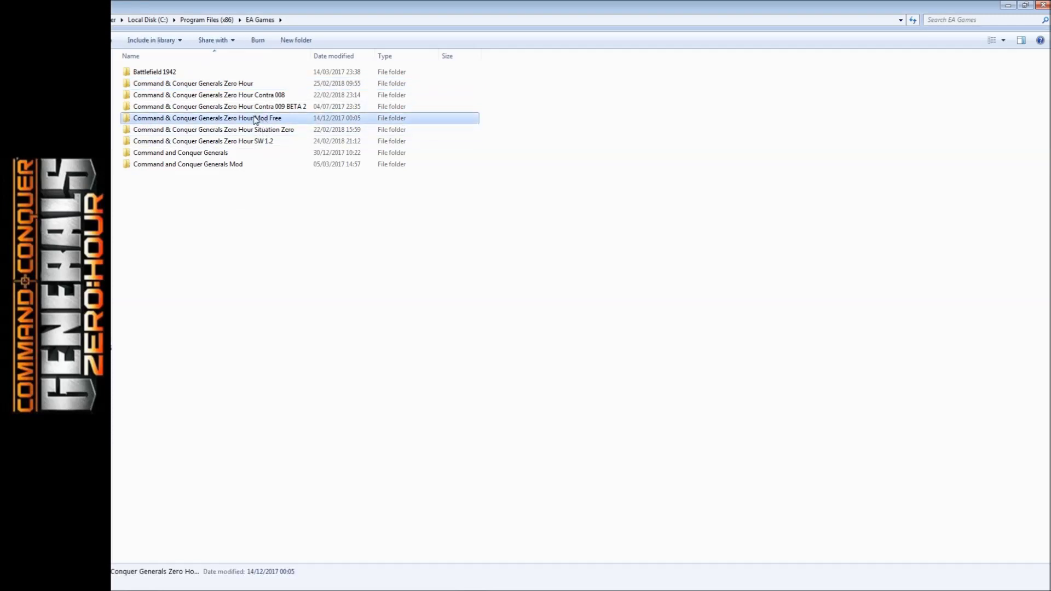
{"action": "right_click", "coordinate": [384, 212]}
{"action": "left_click", "coordinate": [414, 239]}
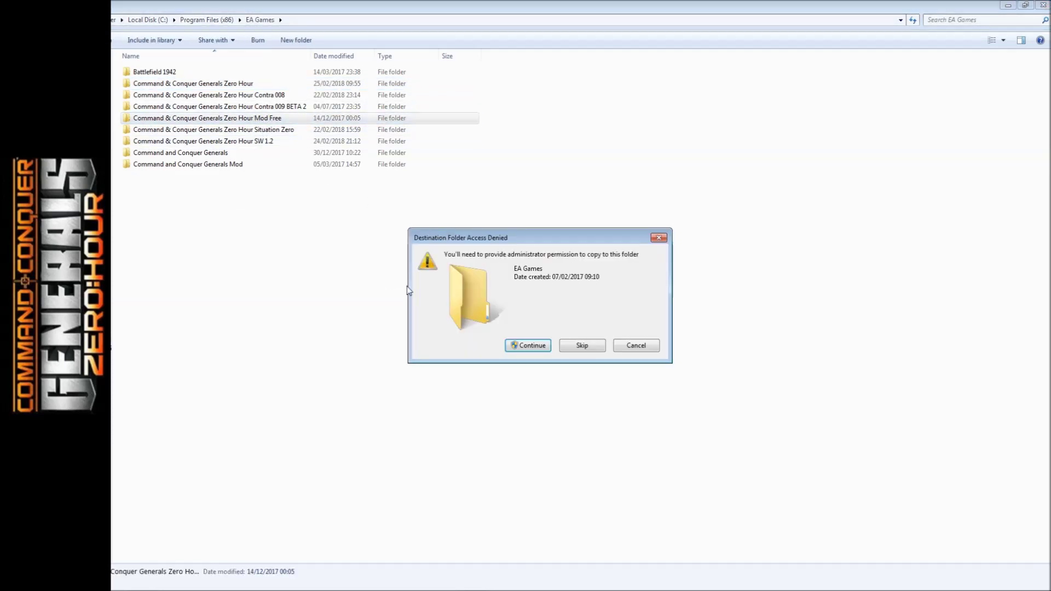
{"action": "left_click", "coordinate": [528, 343]}
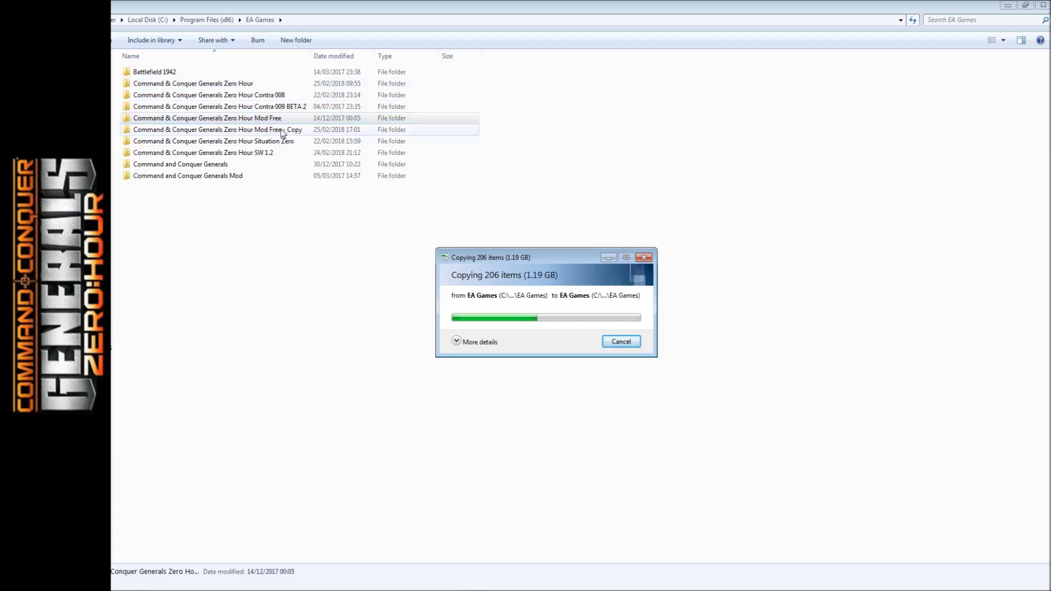
{"action": "left_click", "coordinate": [305, 211]}
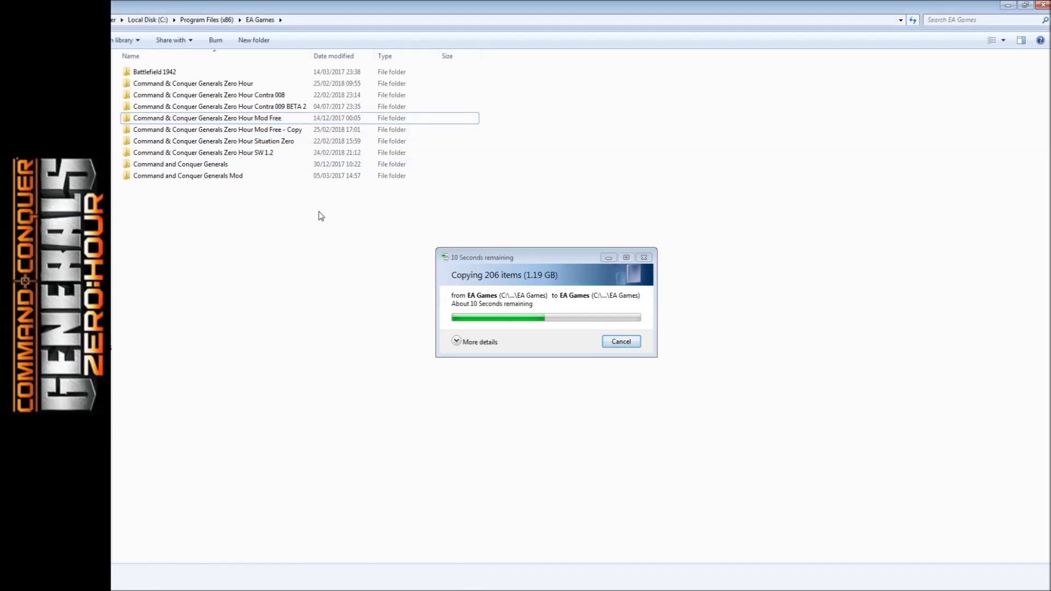
{"action": "key", "text": "alt+Tab"}
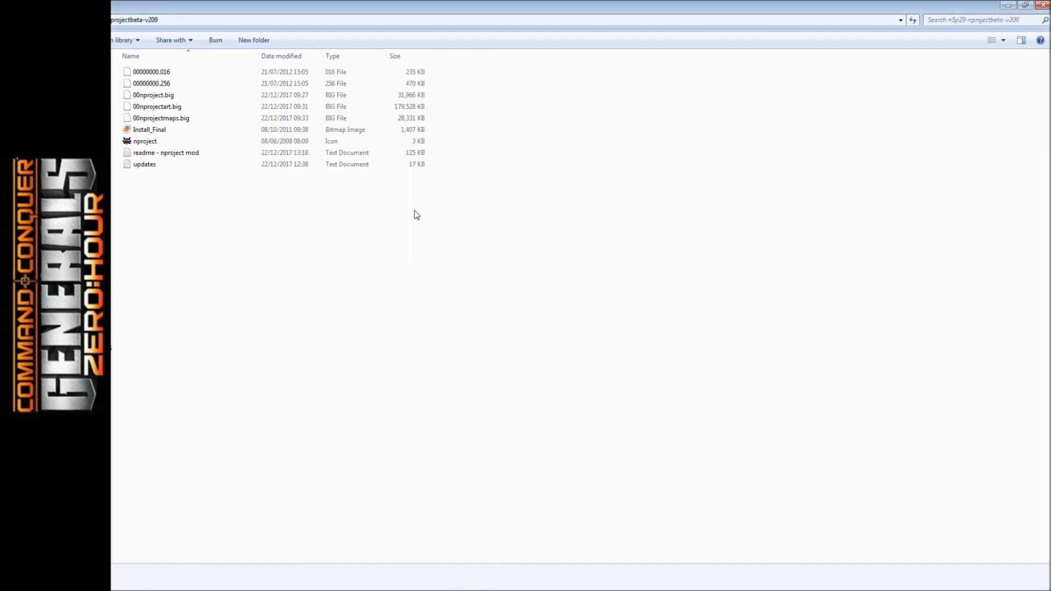
Copy the seven NProject mod files to the clipboard, leaving out updates and readme.
{"action": "left_click_drag", "start_coordinate": [470, 235], "coordinate": [176, 72]}
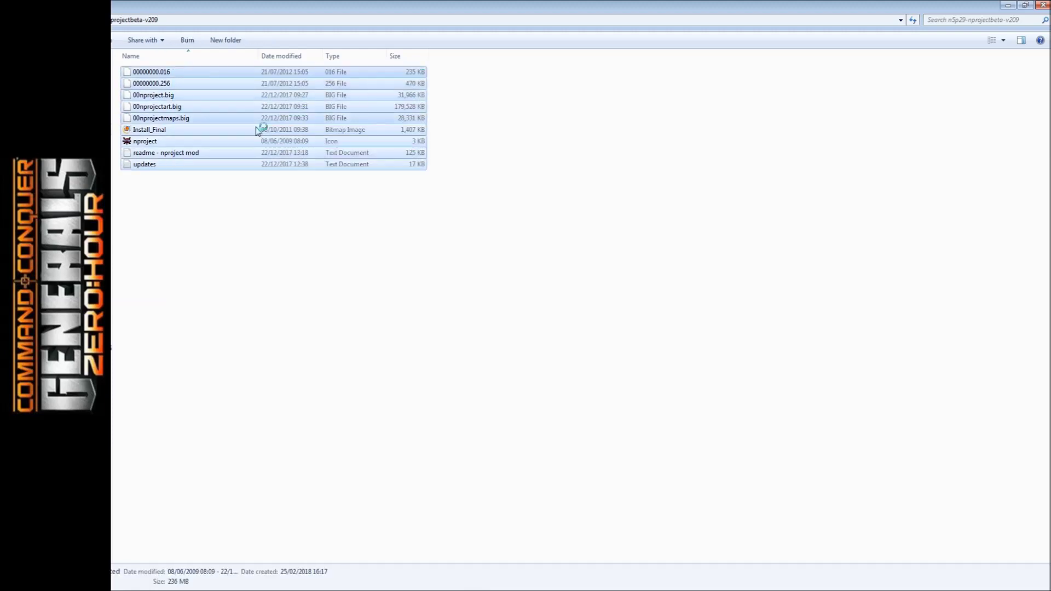
{"action": "left_click", "coordinate": [164, 166], "text": "ctrl"}
{"action": "left_click", "coordinate": [172, 154], "text": "ctrl"}
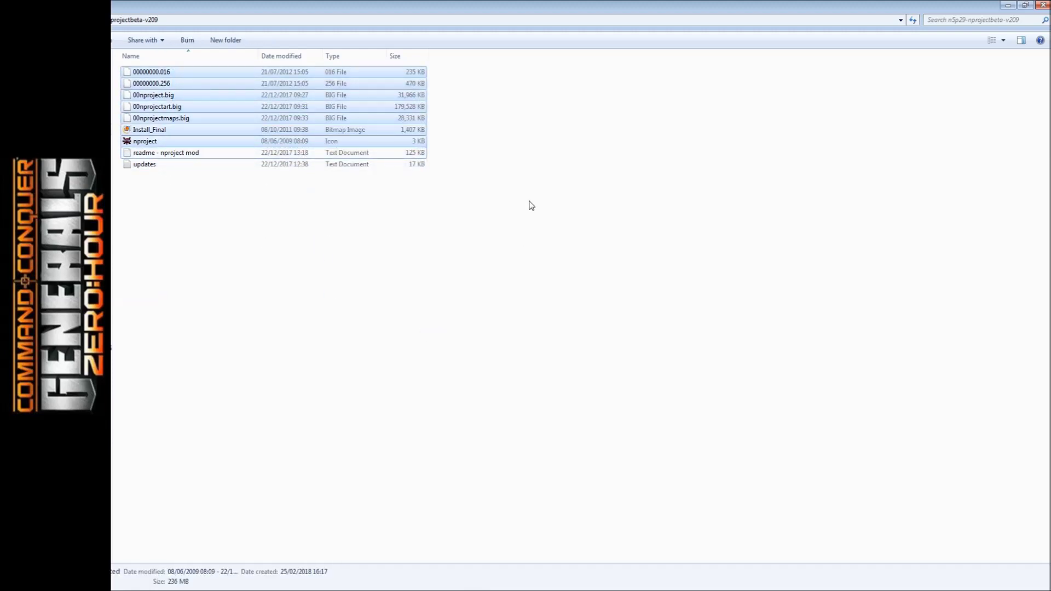
{"action": "right_click", "coordinate": [177, 112]}
{"action": "left_click", "coordinate": [238, 227]}
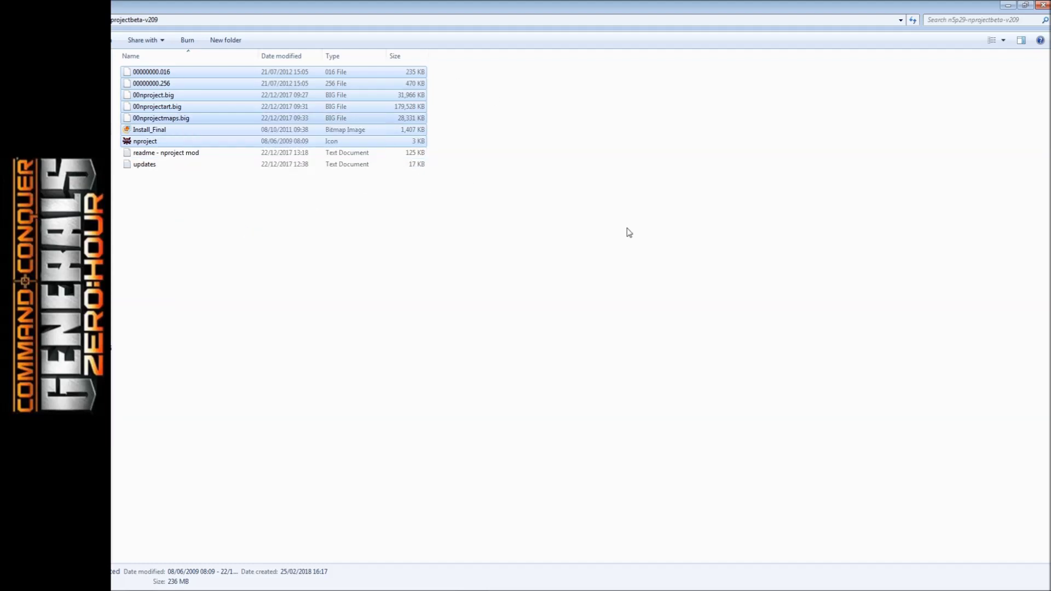
{"action": "key", "text": "alt+Tab"}
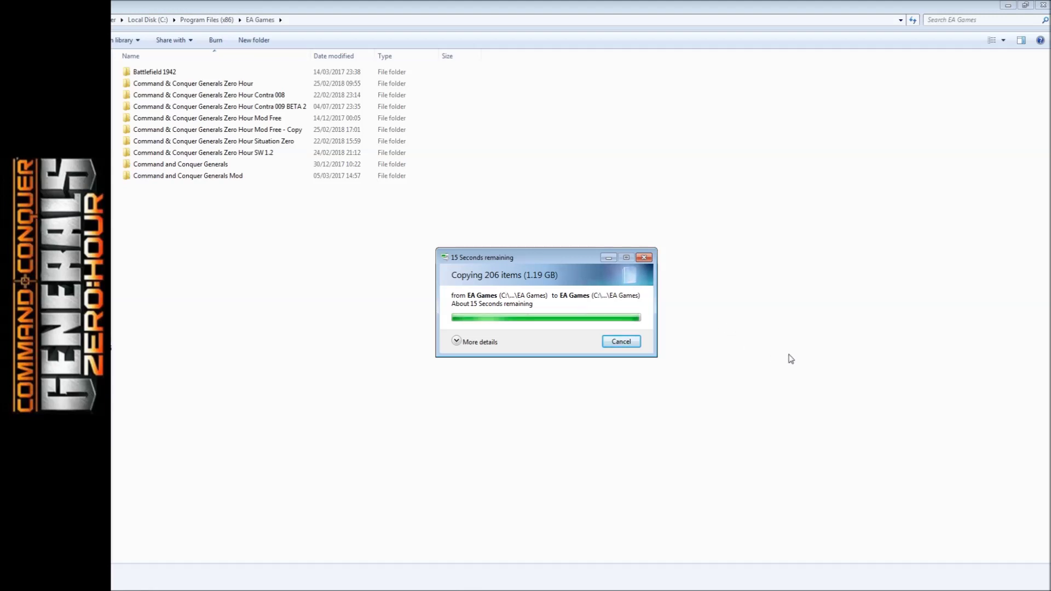
Rename 'Zero Hour Mod Free - Copy' to 'Command & Conquer Generals Zero Hour NProject'.
{"action": "left_click", "coordinate": [282, 132]}
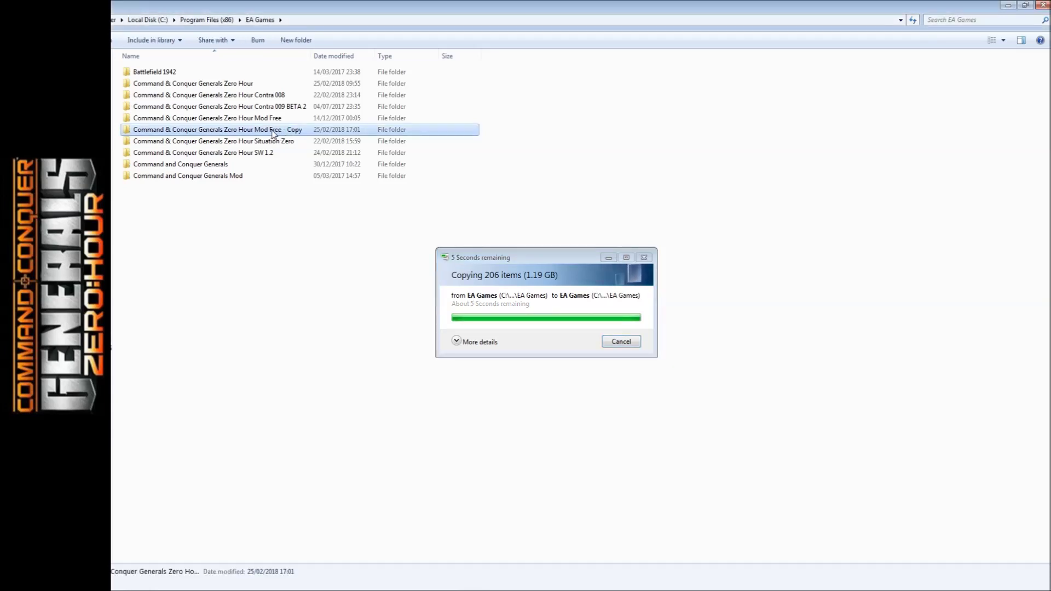
{"action": "left_click", "coordinate": [262, 132]}
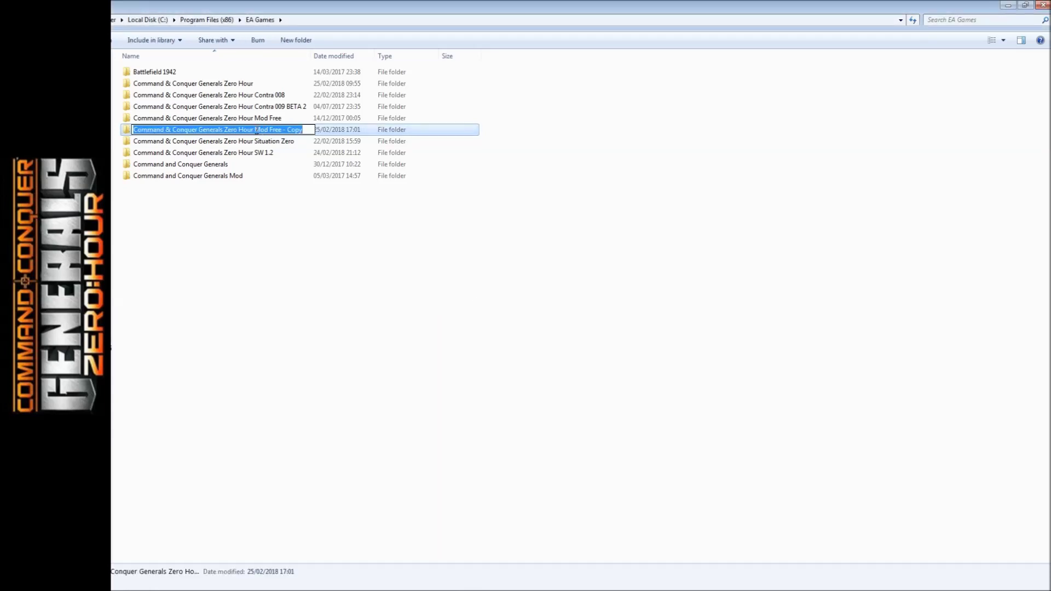
{"action": "left_click_drag", "start_coordinate": [255, 130], "coordinate": [296, 129]}
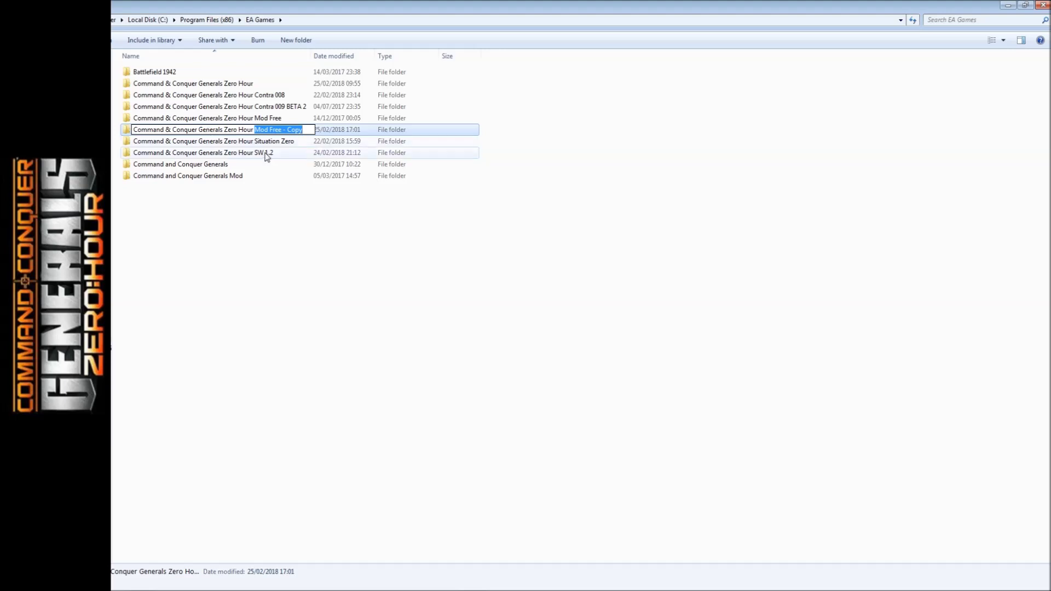
{"action": "type", "text": "N"}
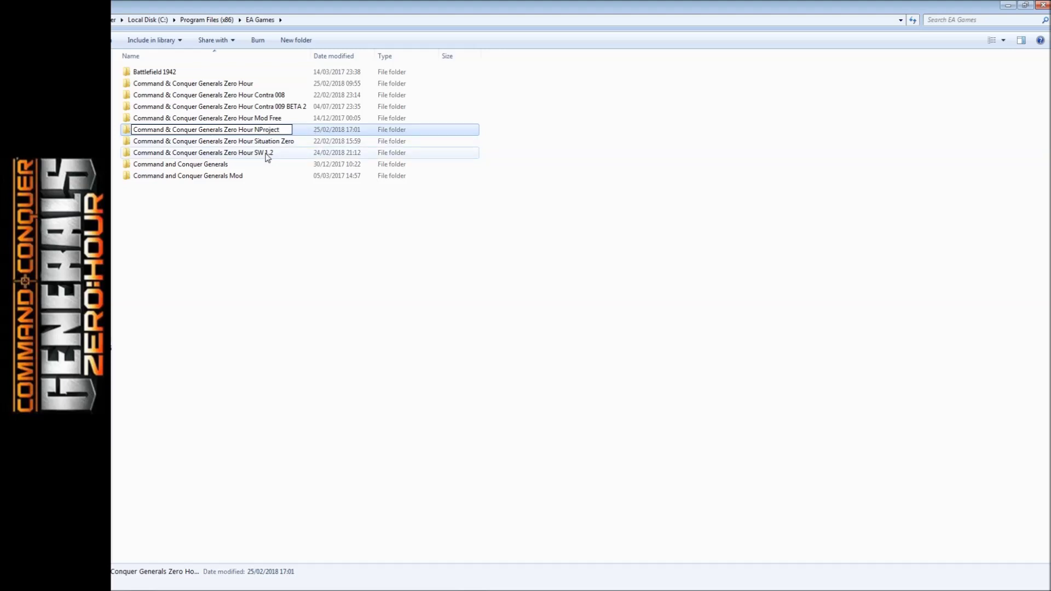
{"action": "type", "text": "Project"}
{"action": "key", "text": "Return"}
{"action": "key", "text": "Return"}
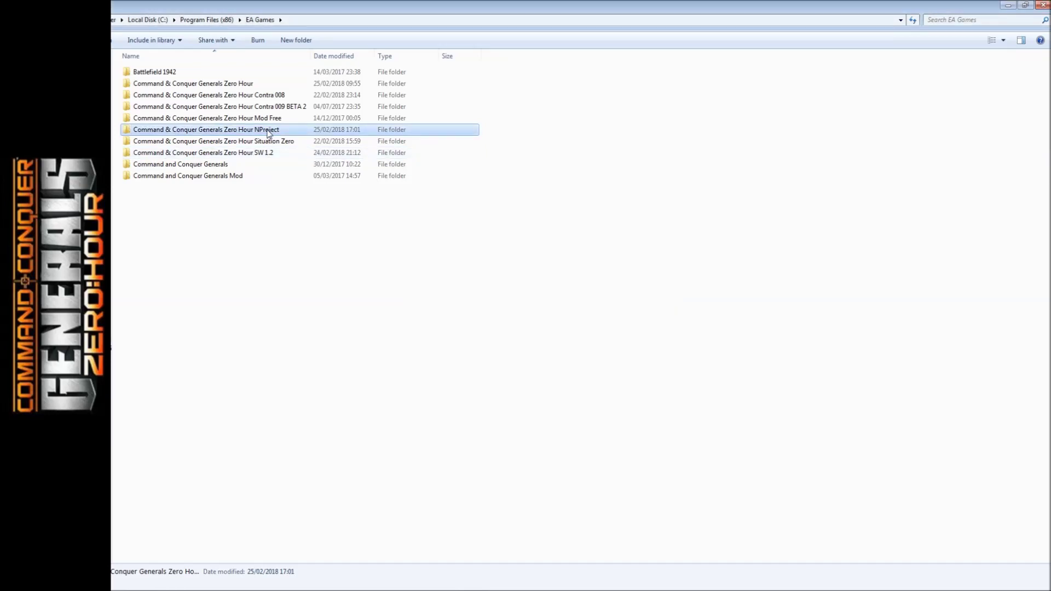
{"action": "double_click", "coordinate": [269, 133]}
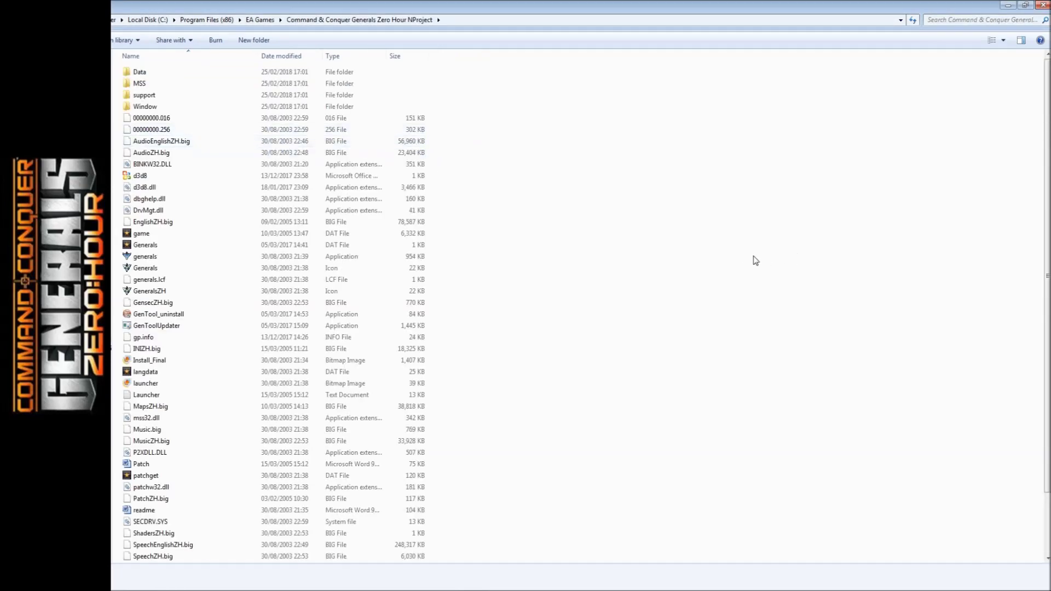
Paste the seven mod files into NProject, replacing Install_Final and all other conflicting files.
{"action": "key", "text": "ctrl+v"}
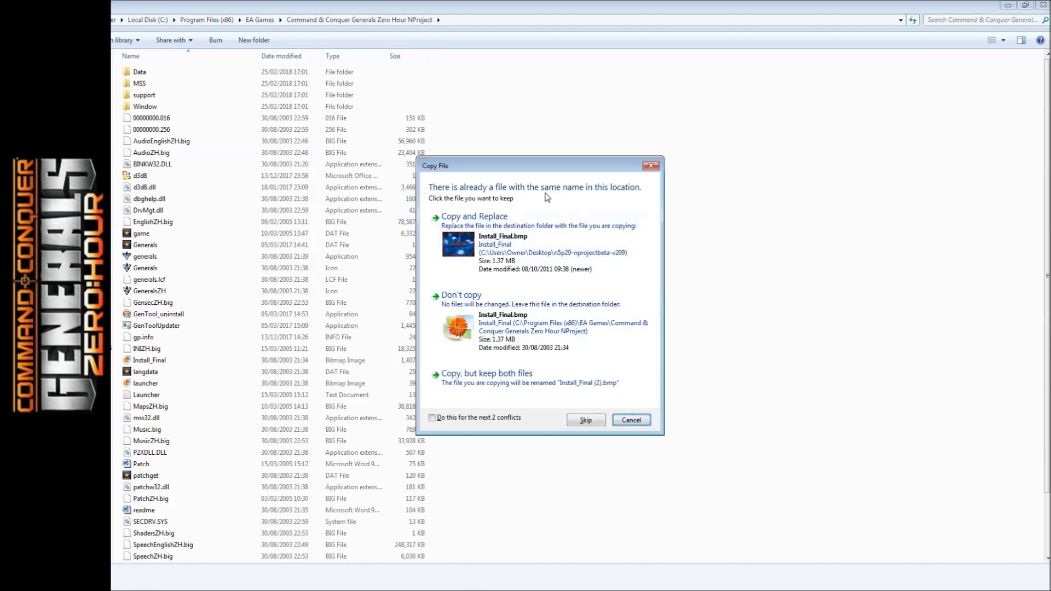
{"action": "left_click", "coordinate": [504, 230]}
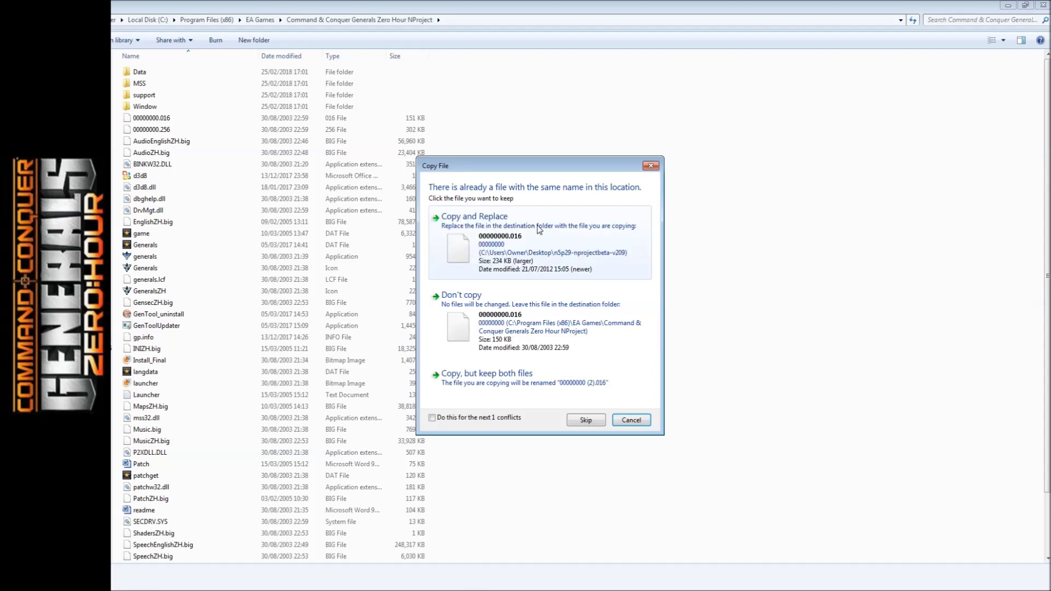
{"action": "left_click", "coordinate": [546, 258]}
{"action": "left_click", "coordinate": [536, 337]}
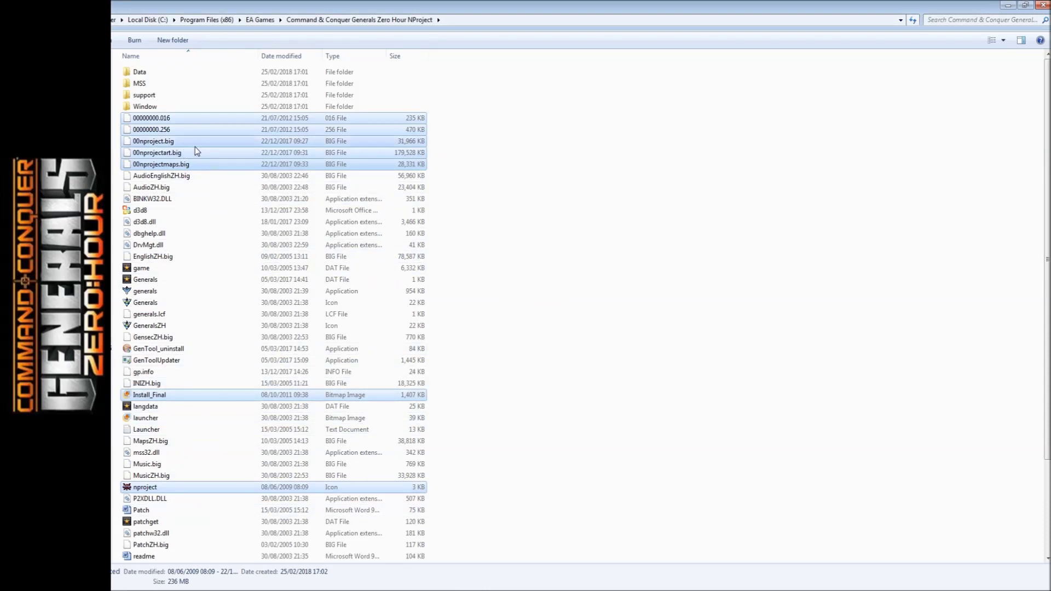
{"action": "left_click", "coordinate": [676, 227]}
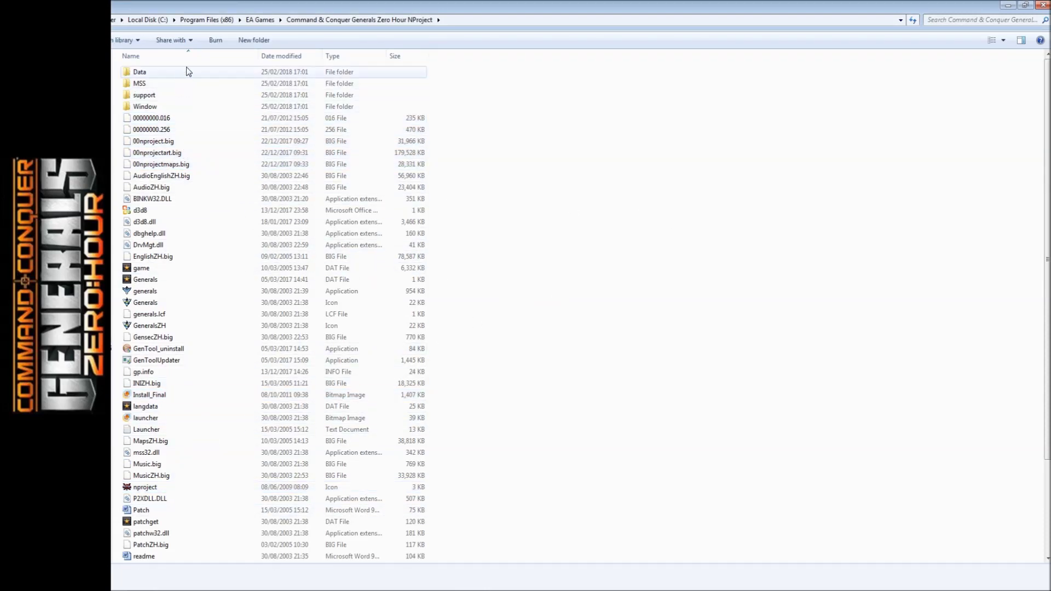
{"action": "left_click", "coordinate": [186, 70]}
Delete the Scripts folder from NProject's Data folder with administrator approval.
{"action": "double_click", "coordinate": [186, 71]}
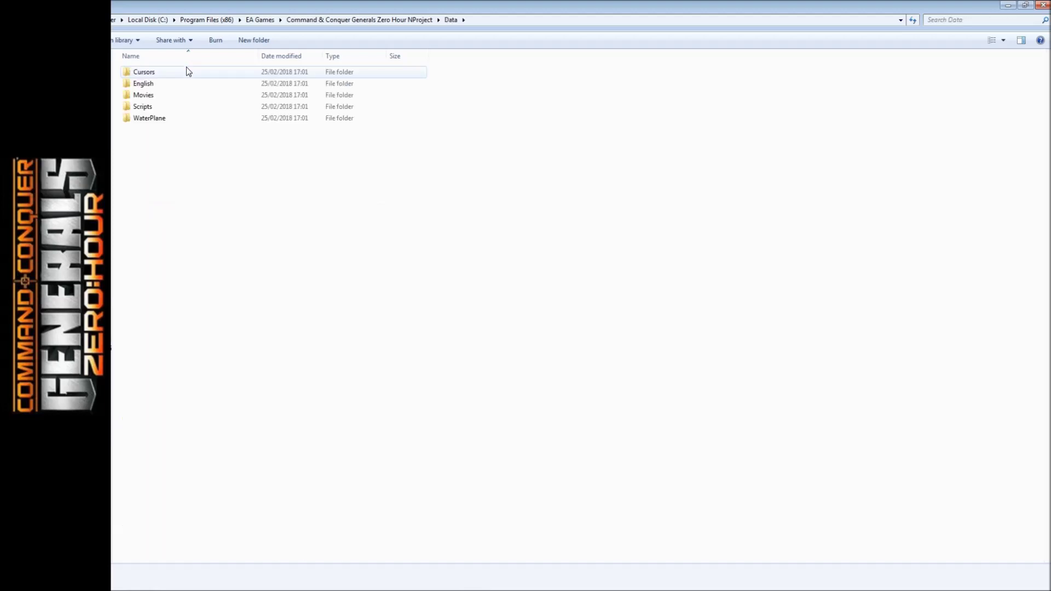
{"action": "double_click", "coordinate": [169, 106]}
{"action": "key", "text": "BackSpace"}
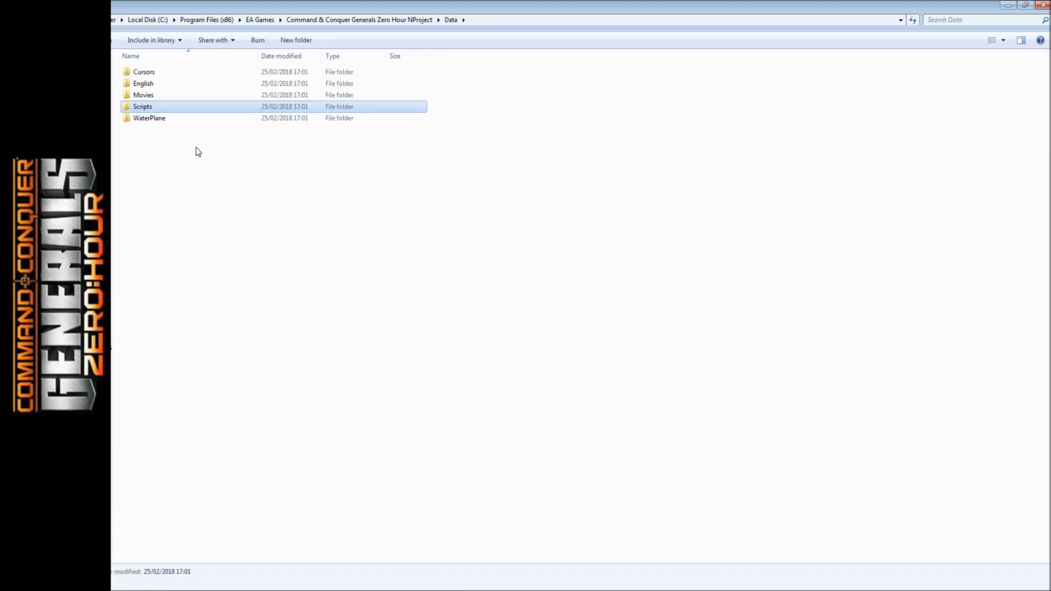
{"action": "key", "text": "Delete"}
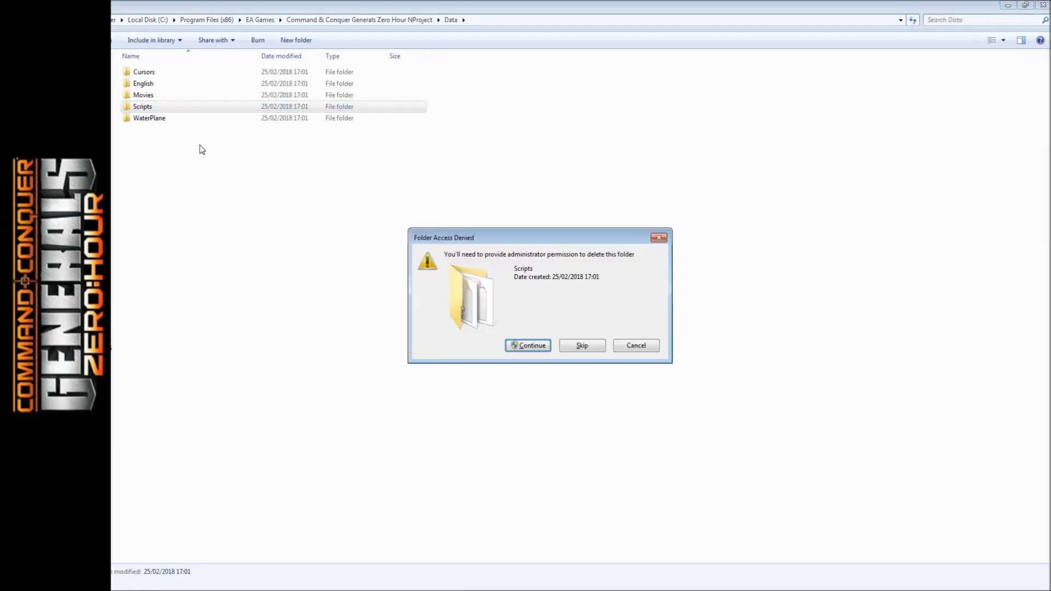
{"action": "left_click", "coordinate": [529, 345]}
{"action": "key", "text": "BackSpace"}
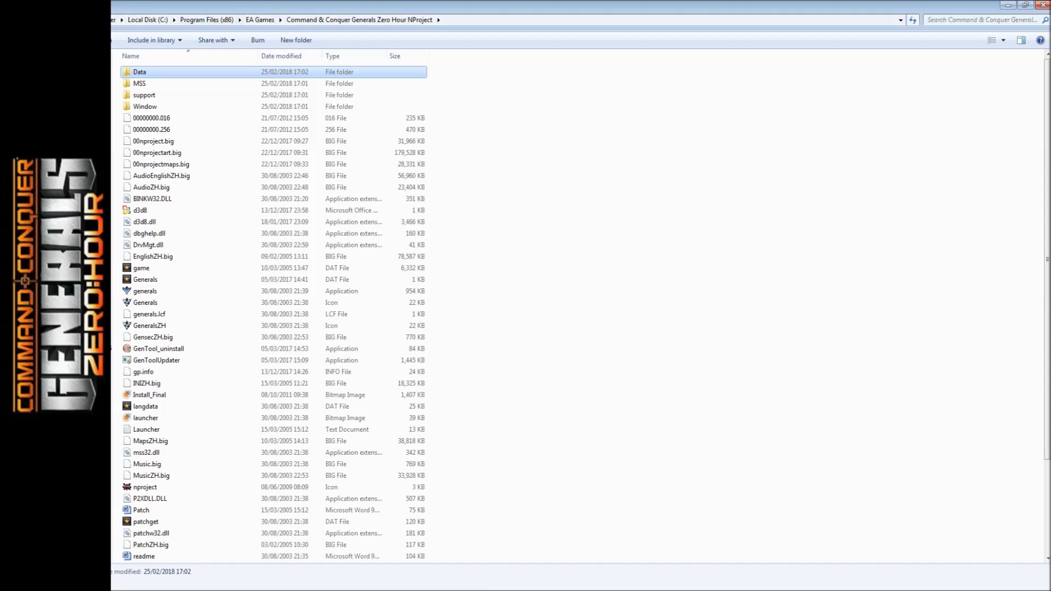
Select the NProject folder in EA Games, start deleting it, then cancel the deletion.
{"action": "key", "text": "BackSpace"}
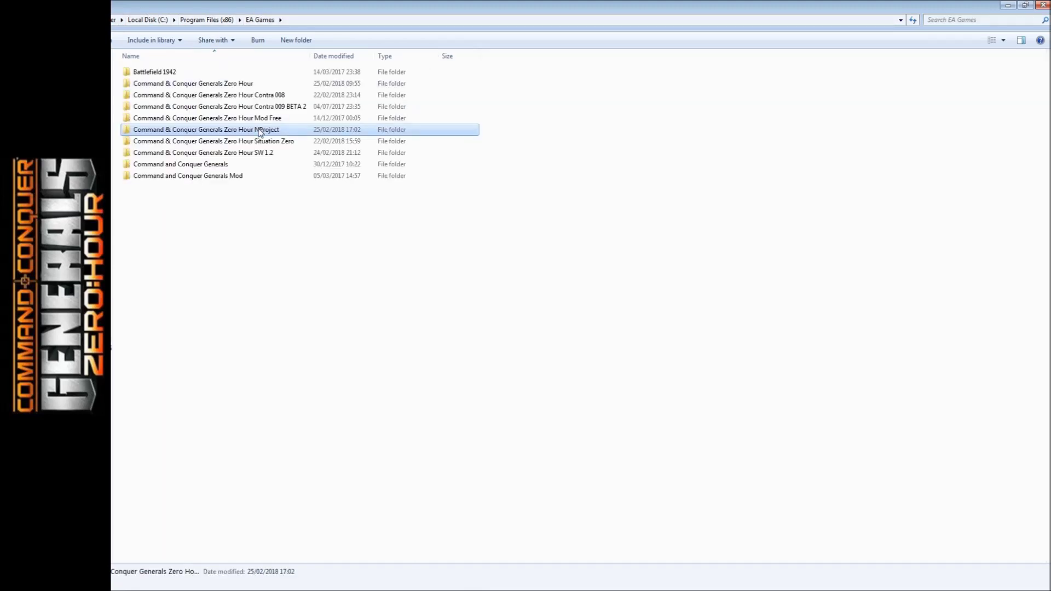
{"action": "left_click", "coordinate": [385, 249]}
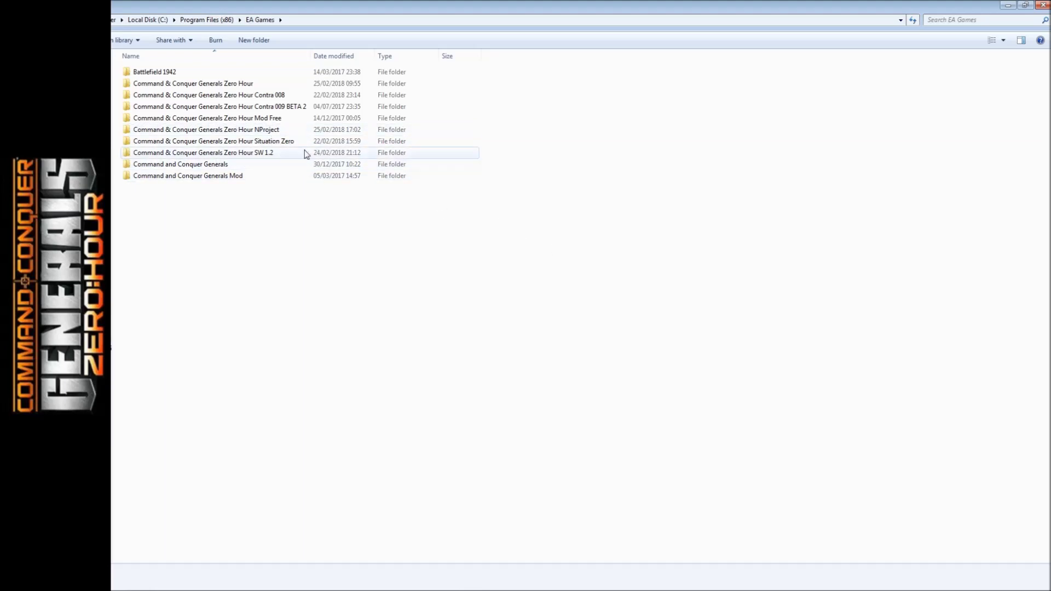
{"action": "left_click", "coordinate": [279, 134]}
{"action": "key", "text": "Delete"}
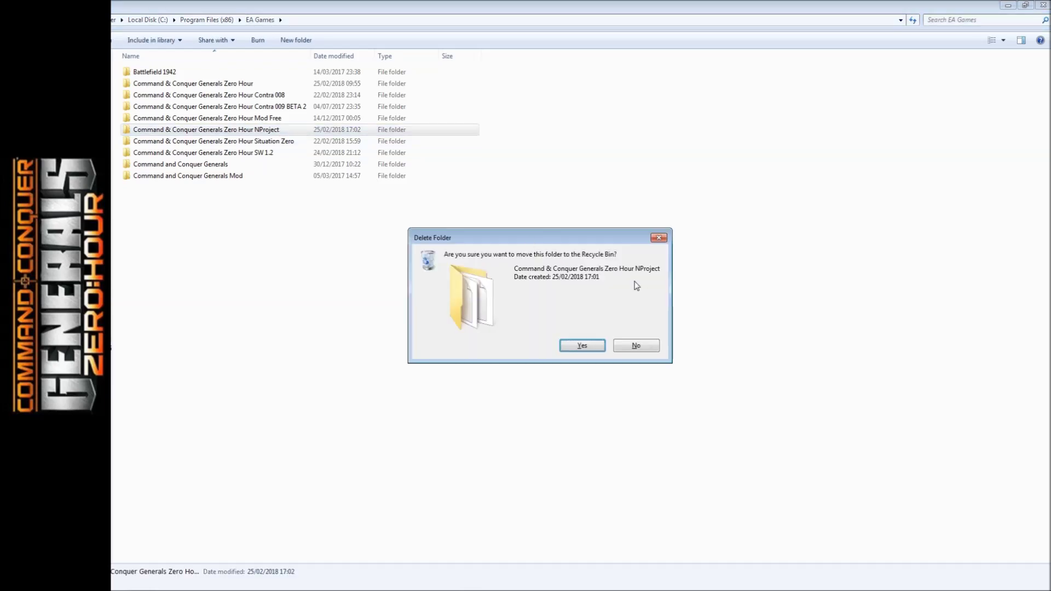
{"action": "left_click", "coordinate": [659, 238]}
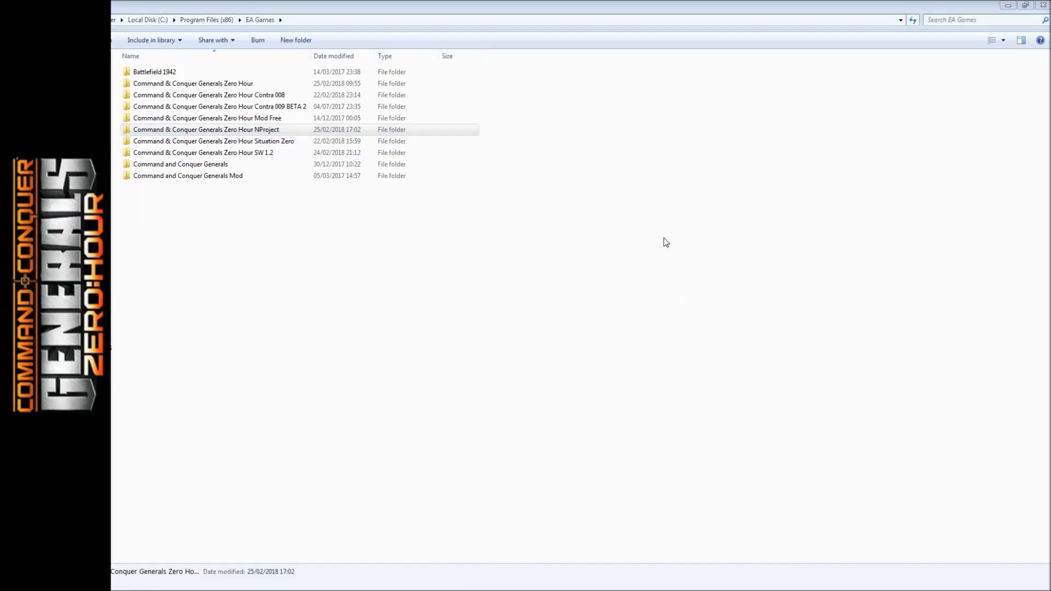
{"action": "double_click", "coordinate": [281, 136]}
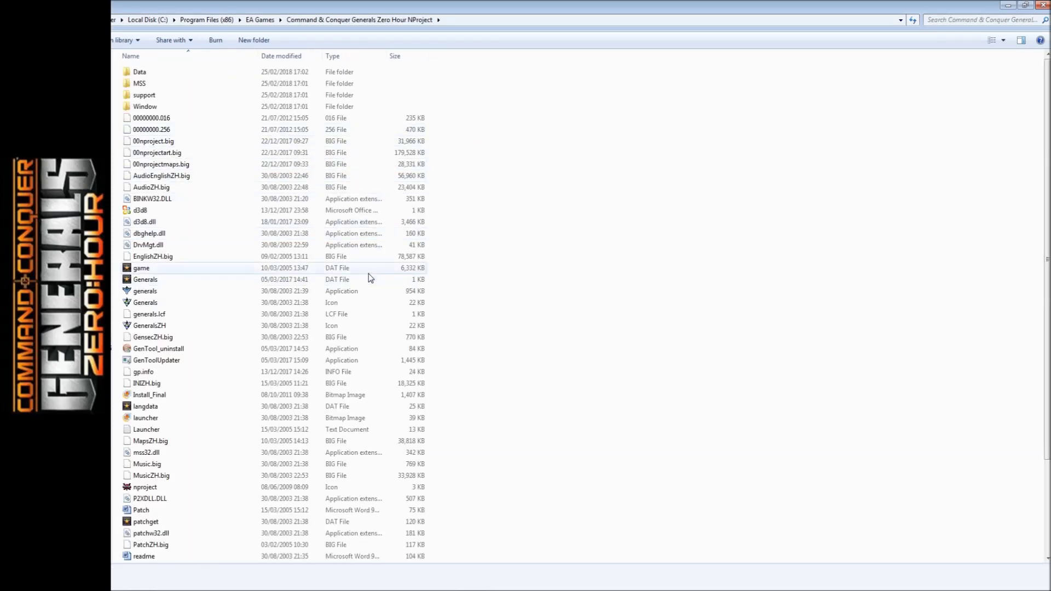
Check the context menu for the generals application in NProject, then close it.
{"action": "left_click", "coordinate": [175, 295]}
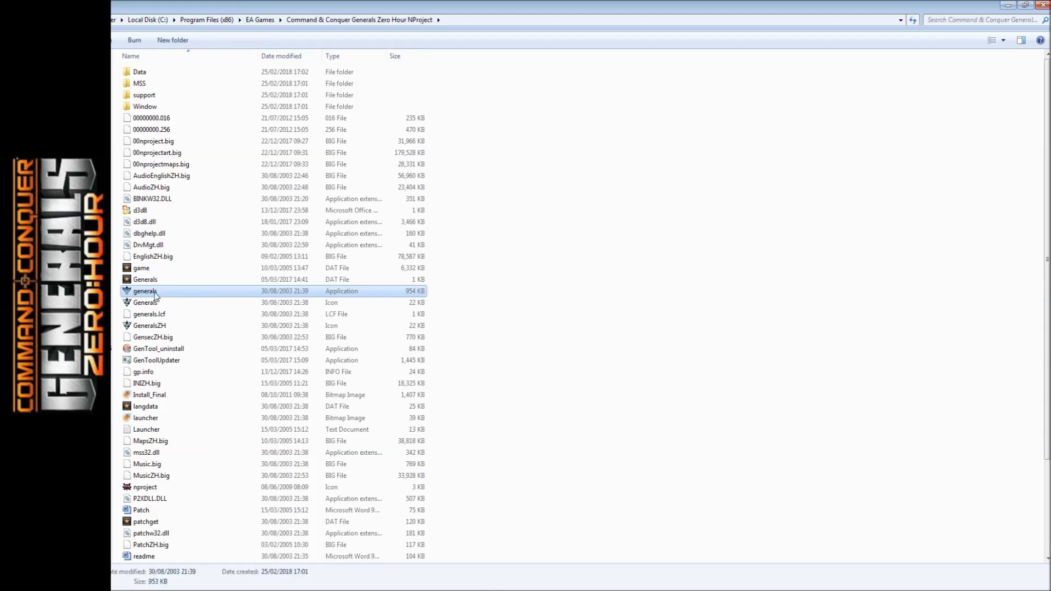
{"action": "right_click", "coordinate": [156, 295]}
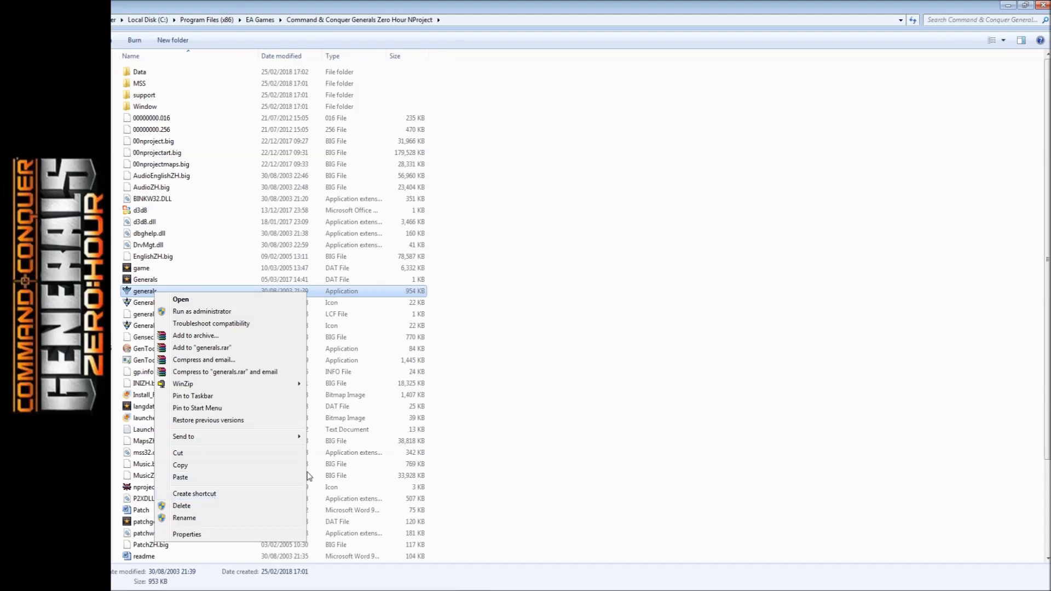
{"action": "left_click", "coordinate": [548, 347]}
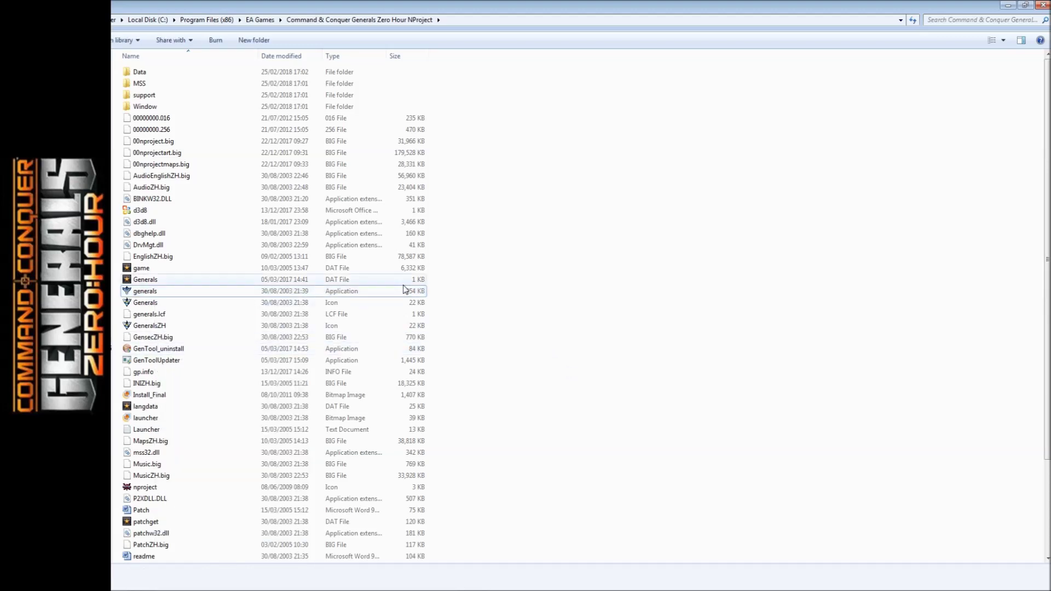
{"action": "key", "text": "BackSpace"}
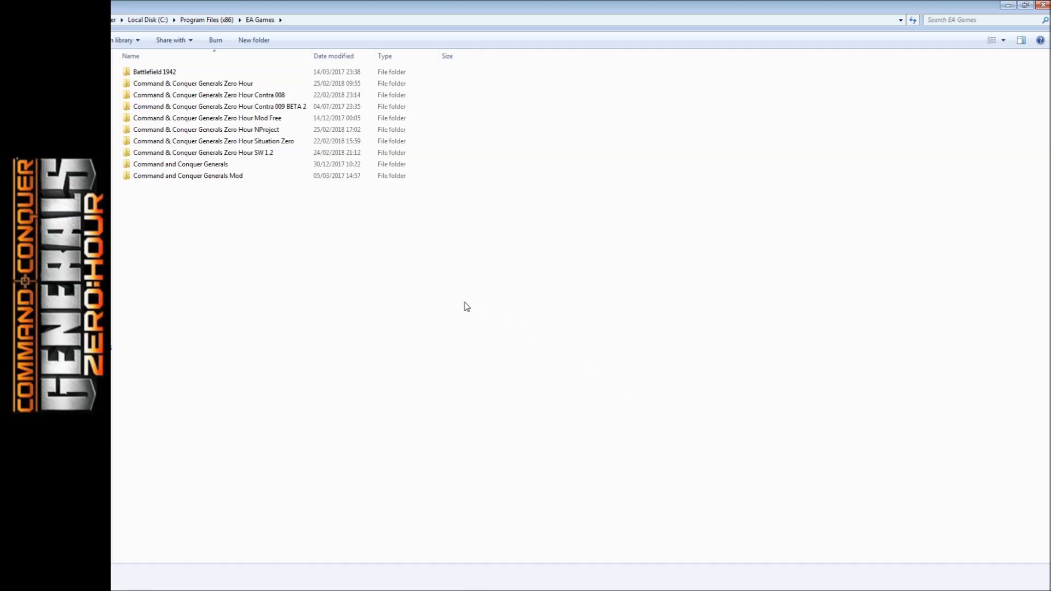
Select the SW 1.2 and Mod Free folders and cancel the copy-or-move prompt.
{"action": "left_click", "coordinate": [270, 157]}
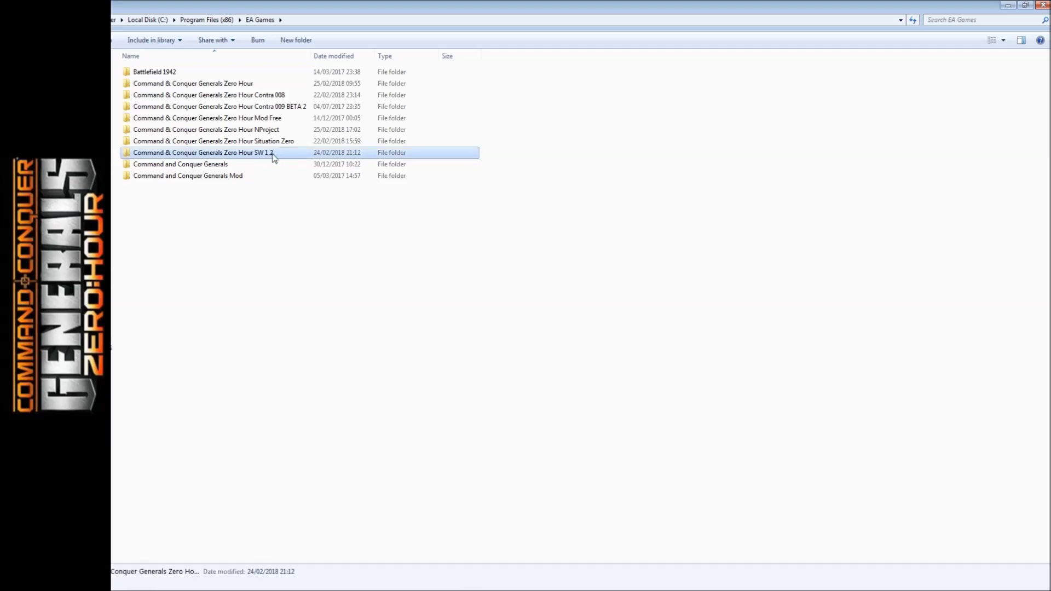
{"action": "left_click", "coordinate": [279, 119]}
{"action": "right_click", "coordinate": [345, 208]}
{"action": "left_click", "coordinate": [340, 221]}
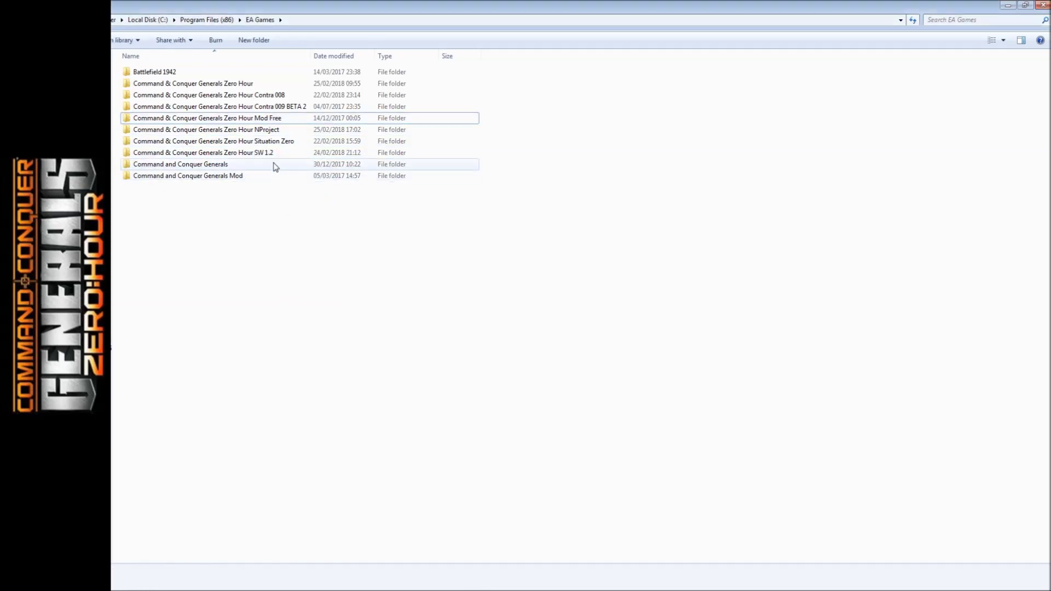
{"action": "left_click", "coordinate": [259, 157]}
{"action": "left_click", "coordinate": [310, 234]}
{"action": "key", "text": "alt+Tab"}
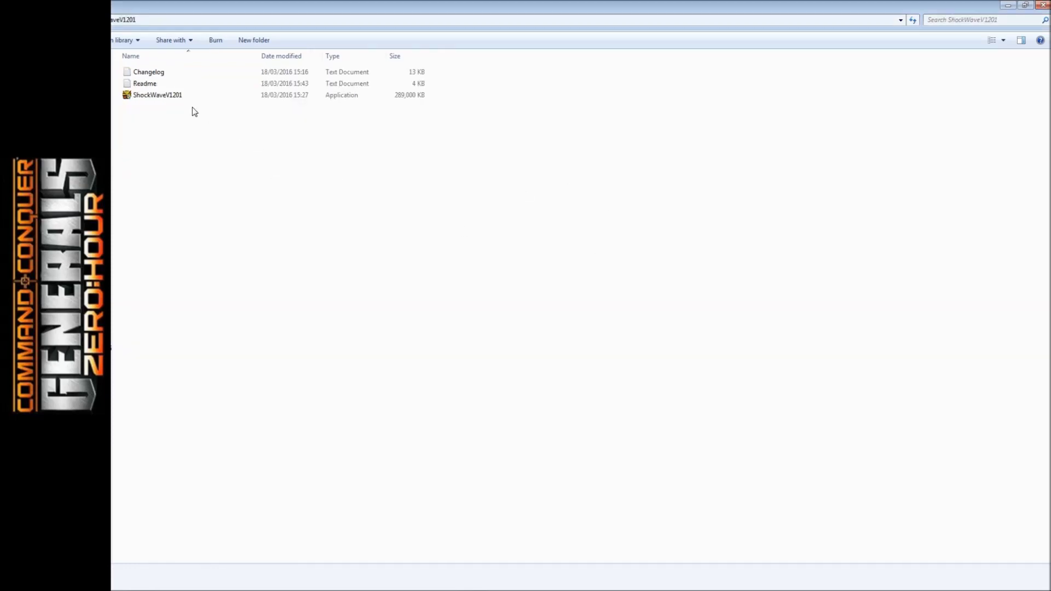
Launch the ShockWaveV1201 installer, then return to the EA Games window.
{"action": "double_click", "coordinate": [183, 96]}
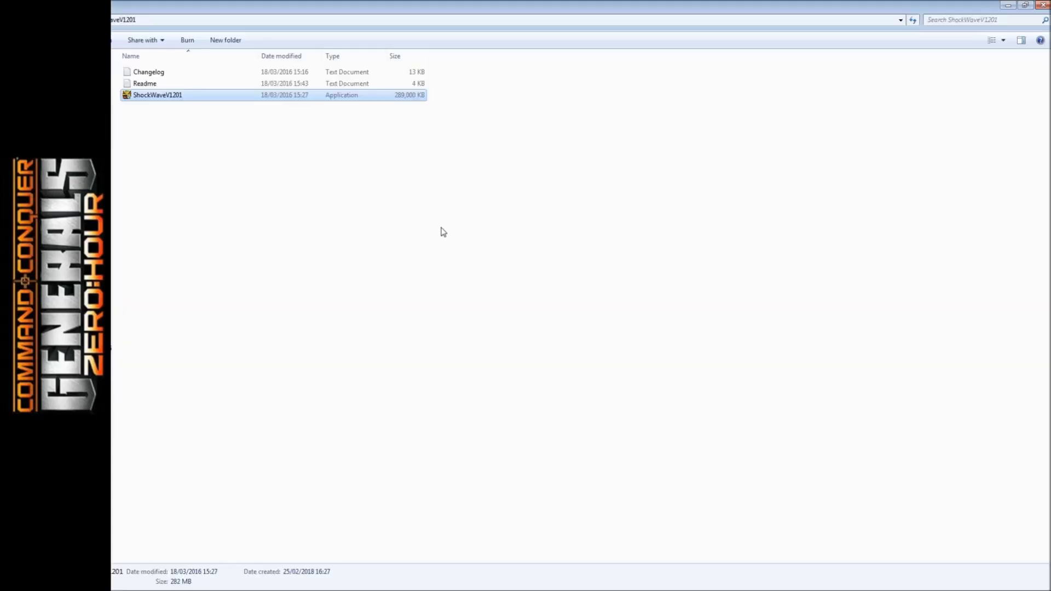
{"action": "key", "text": "alt+Tab"}
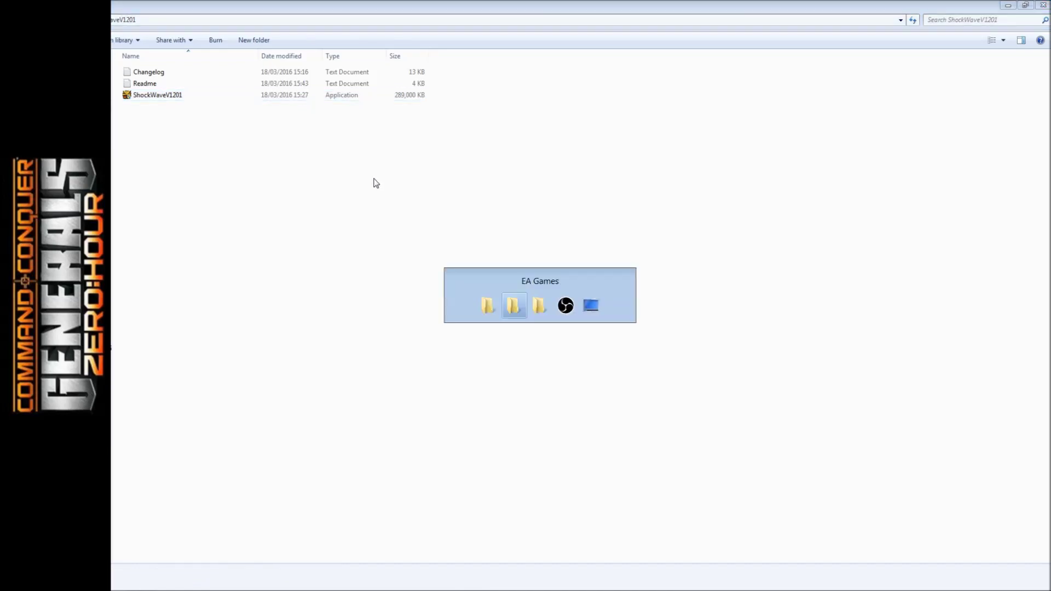
{"action": "left_click", "coordinate": [238, 156]}
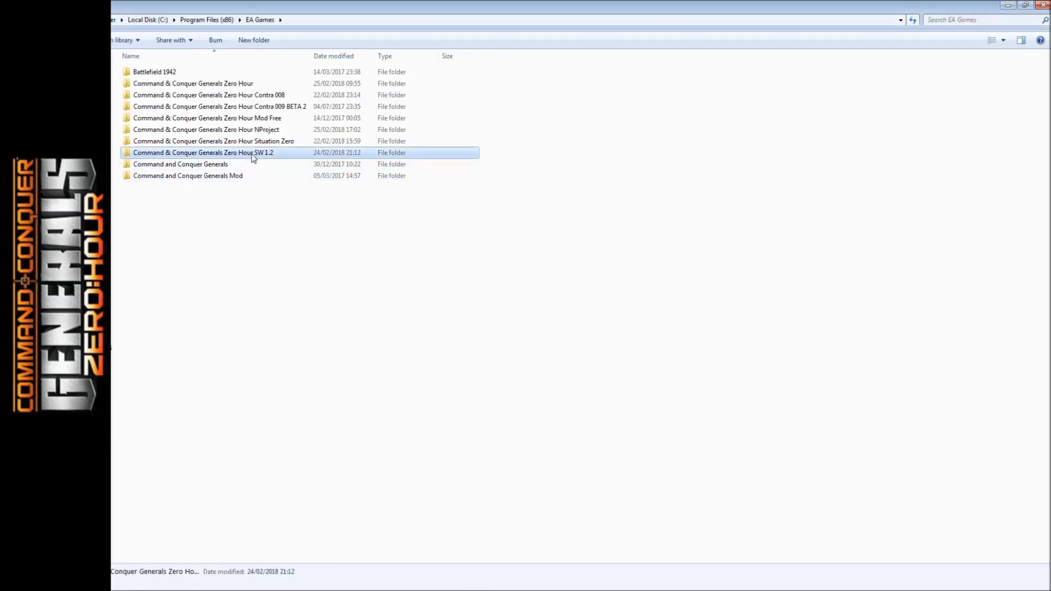
{"action": "left_click", "coordinate": [292, 212]}
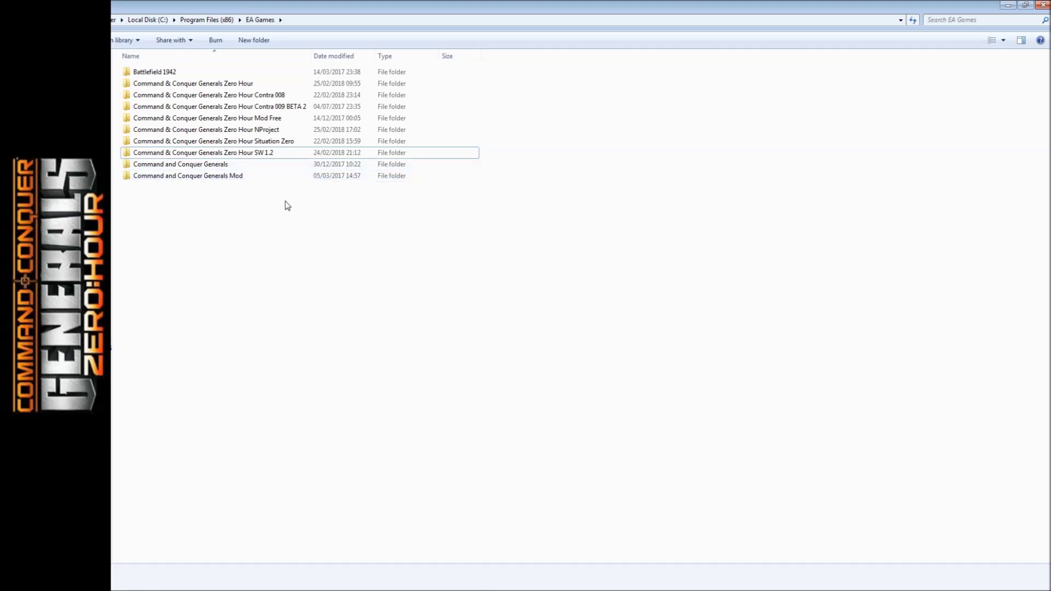
{"action": "double_click", "coordinate": [261, 129]}
{"action": "key", "text": "BackSpace"}
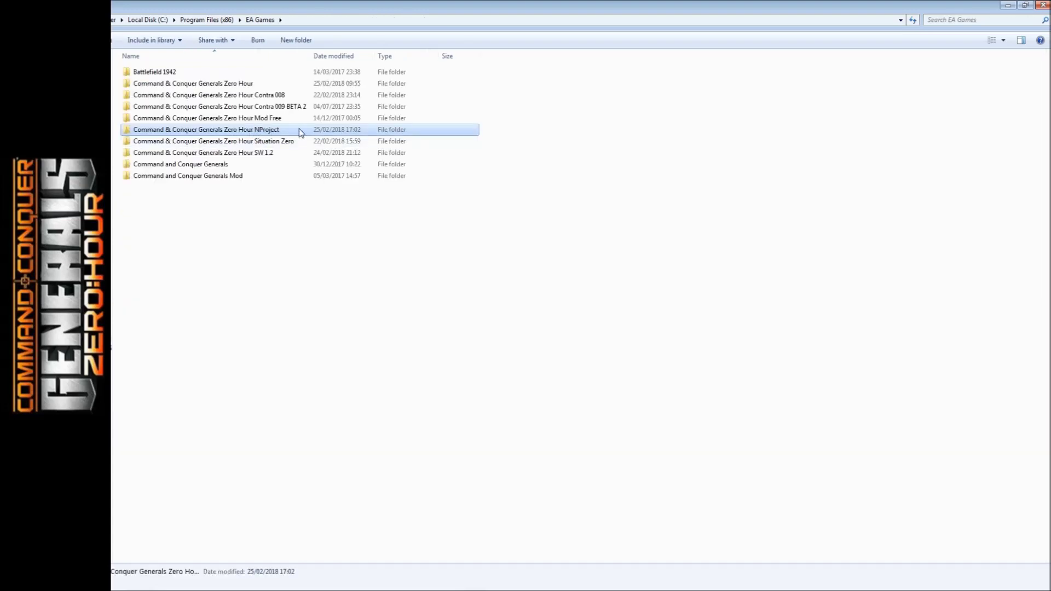
{"action": "left_click", "coordinate": [237, 85]}
{"action": "double_click", "coordinate": [246, 86]}
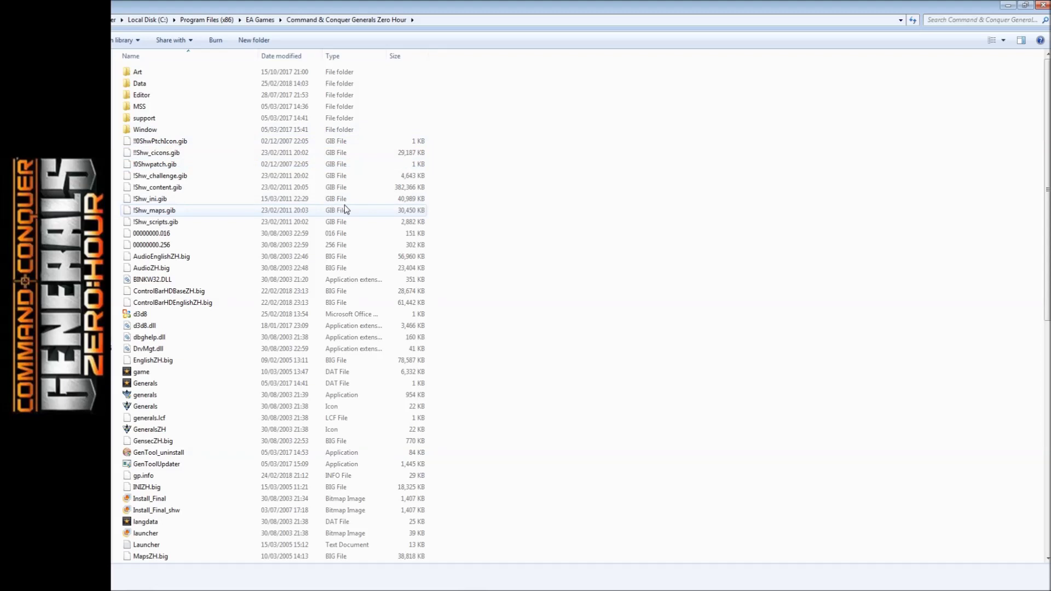
{"action": "key", "text": "BackSpace"}
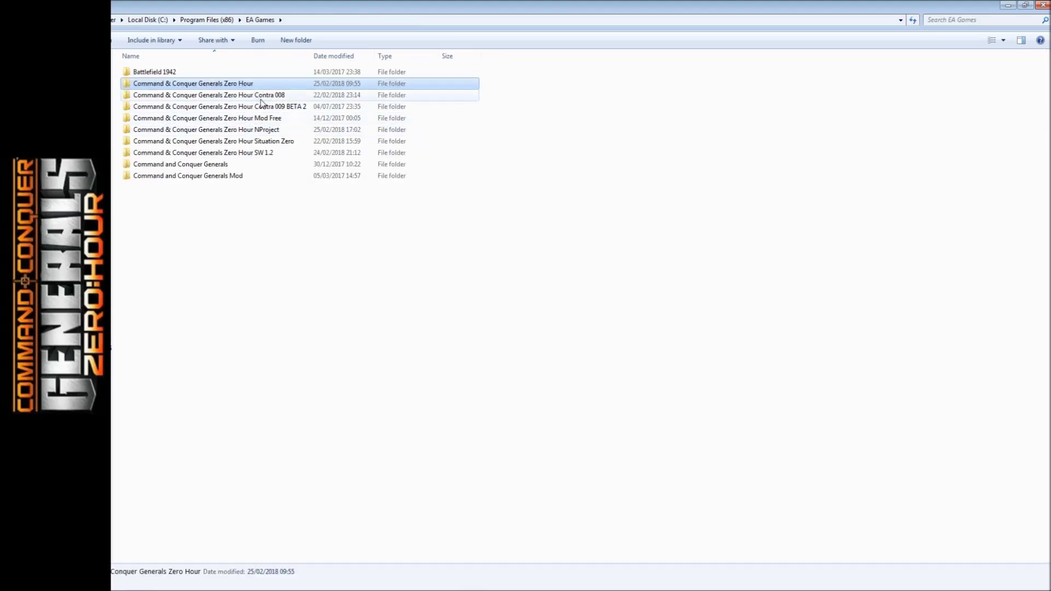
{"action": "left_click", "coordinate": [542, 213]}
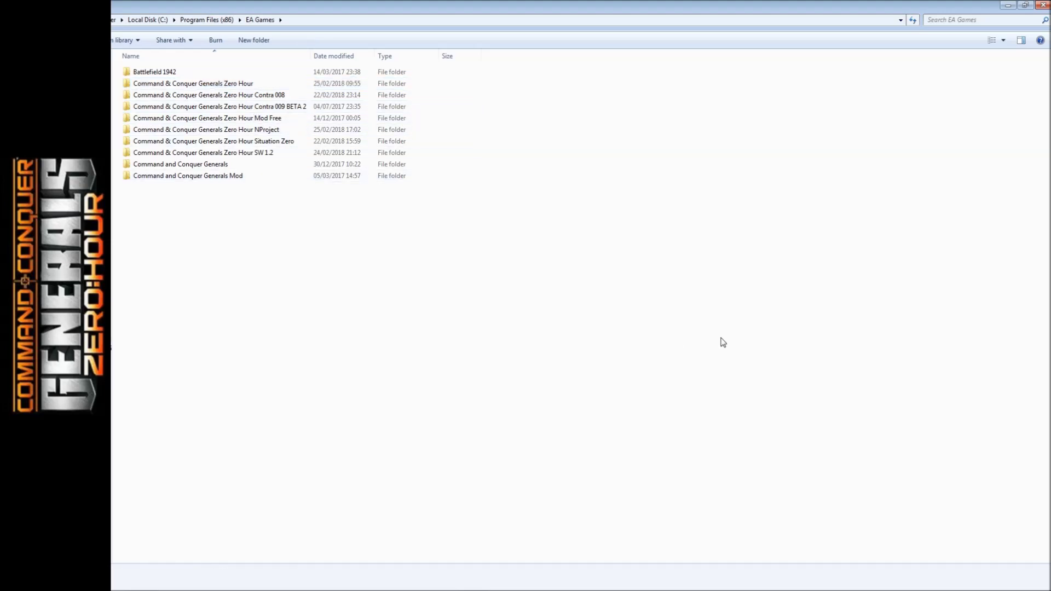